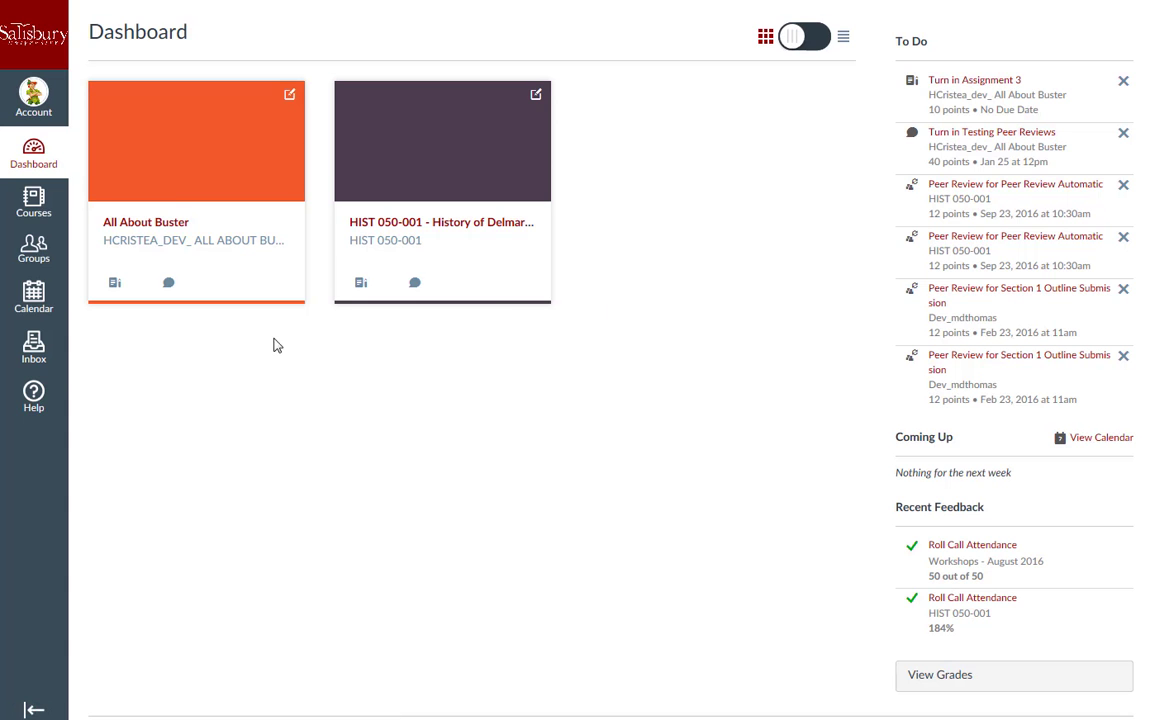
# From the All About Buster course, go to People and show the Groups listing Co-stars and Sherlock Jr.
pyautogui.click(168, 229)
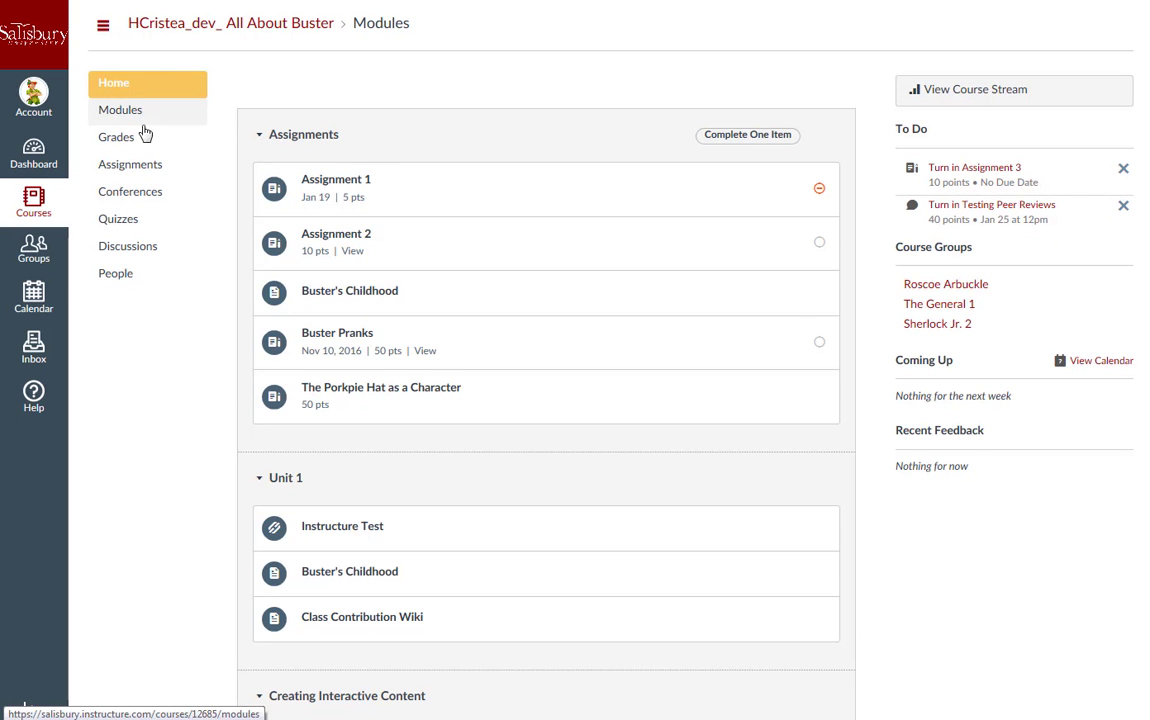
pyautogui.click(126, 275)
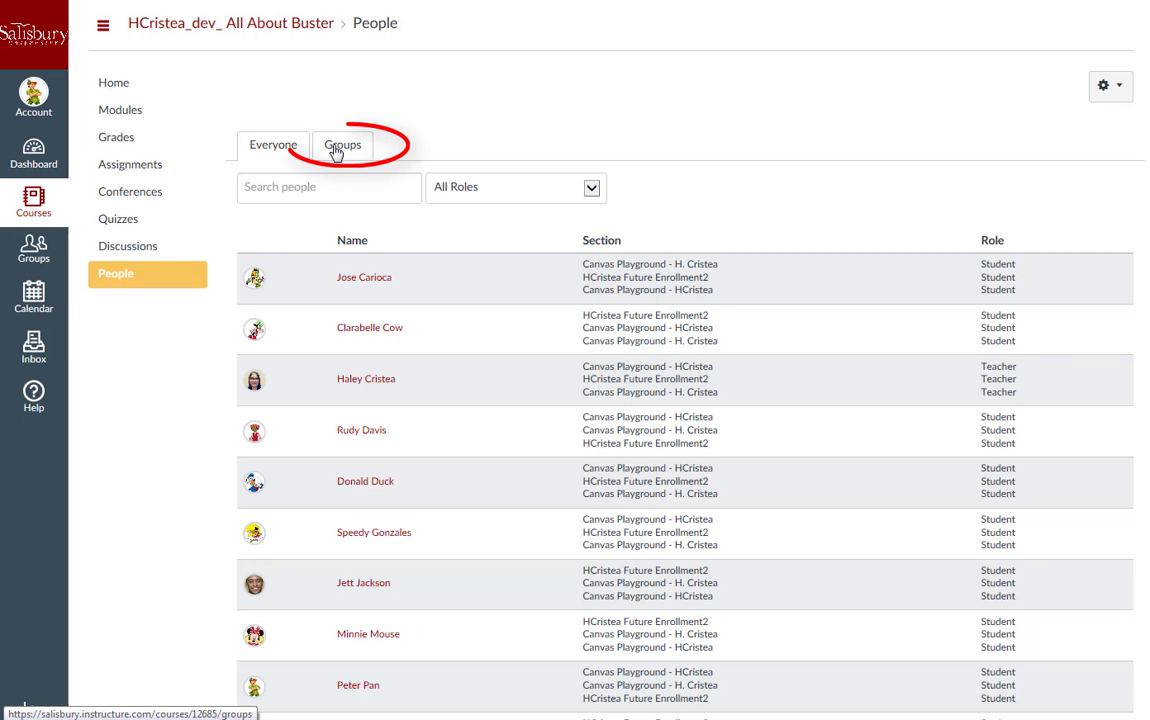
pyautogui.click(336, 148)
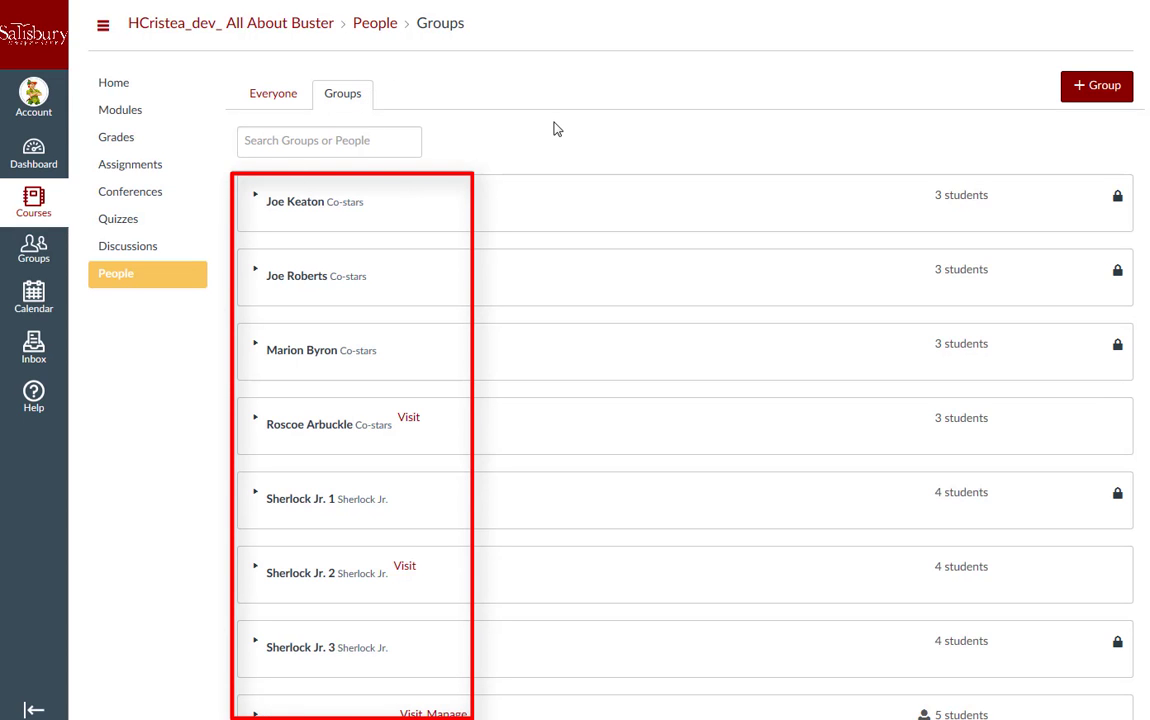
# Join, leave and rejoin The speedboat in The Cameraman, try other groups, then switch back to it.
pyautogui.scroll(-1, 557, 129)
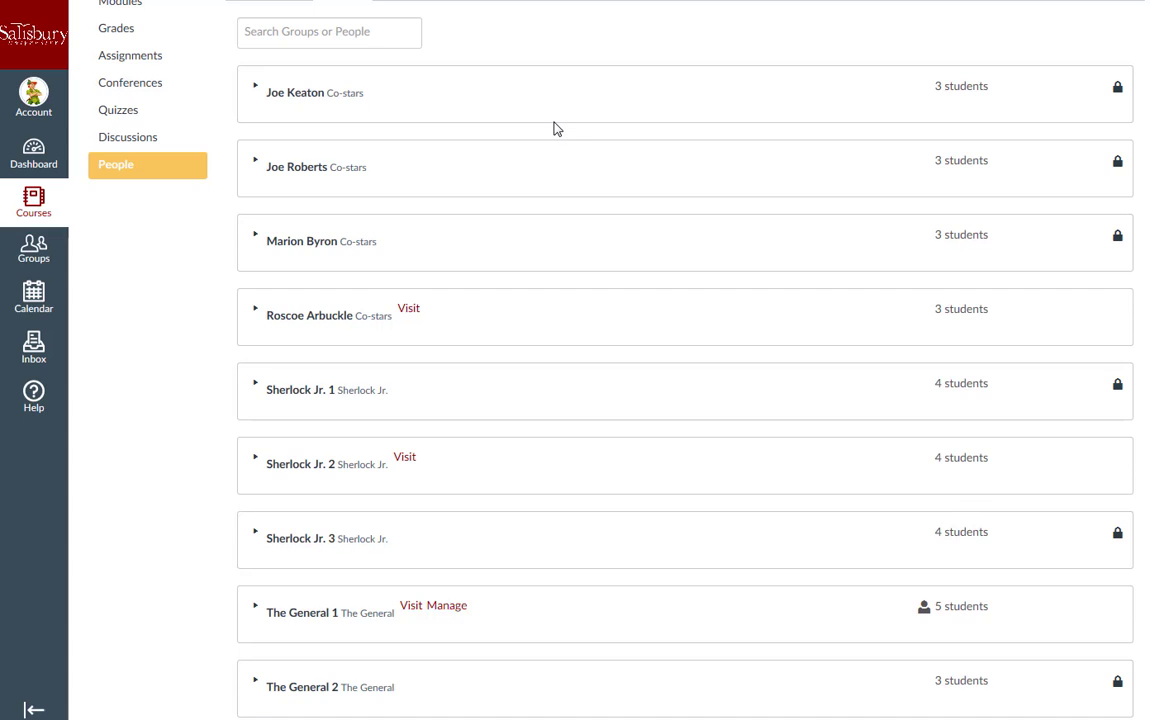
pyautogui.scroll(-3, 557, 129)
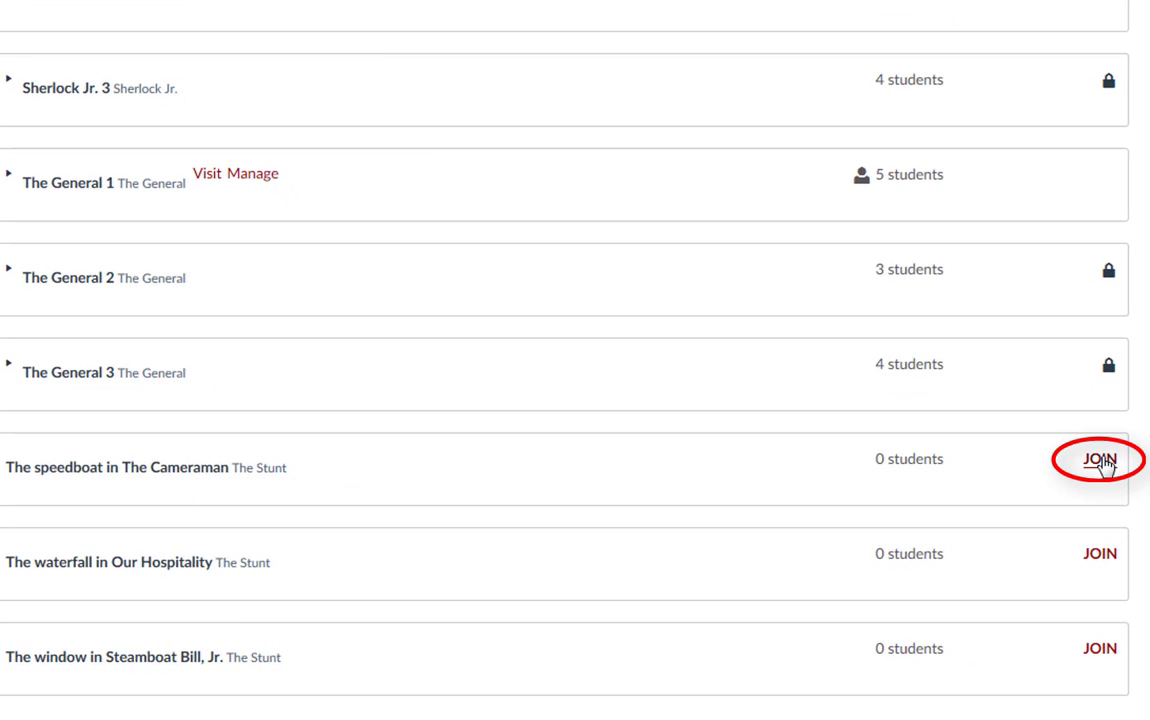
pyautogui.click(1102, 462)
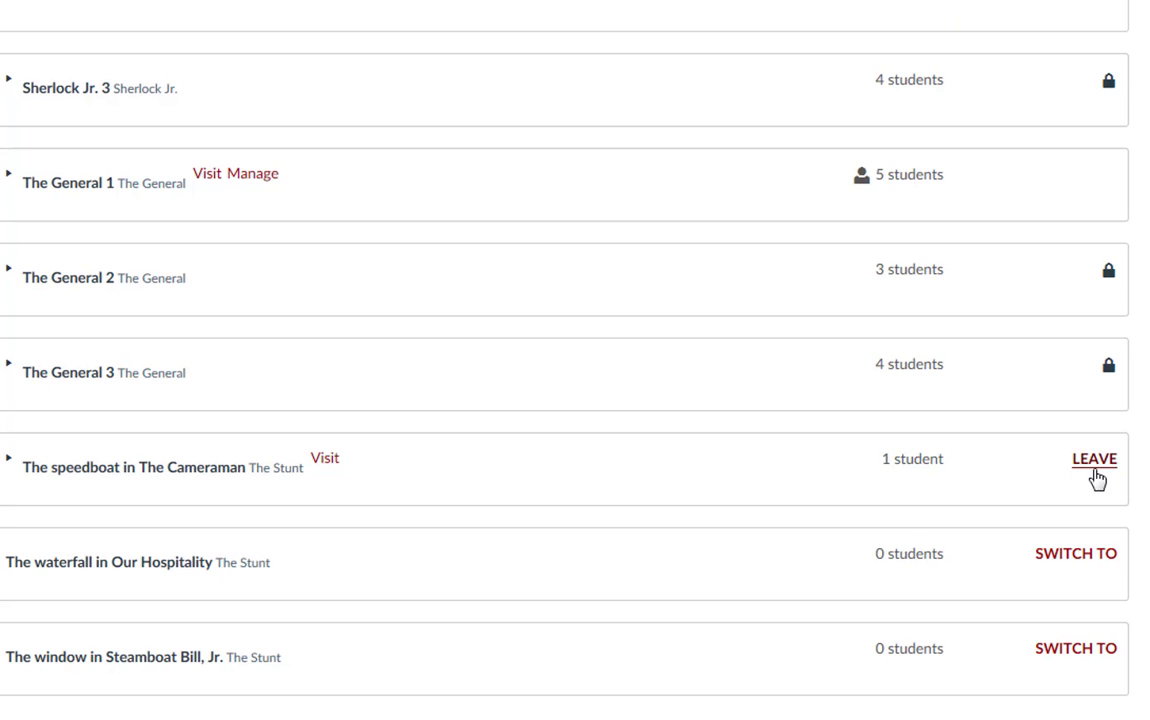
pyautogui.click(1095, 462)
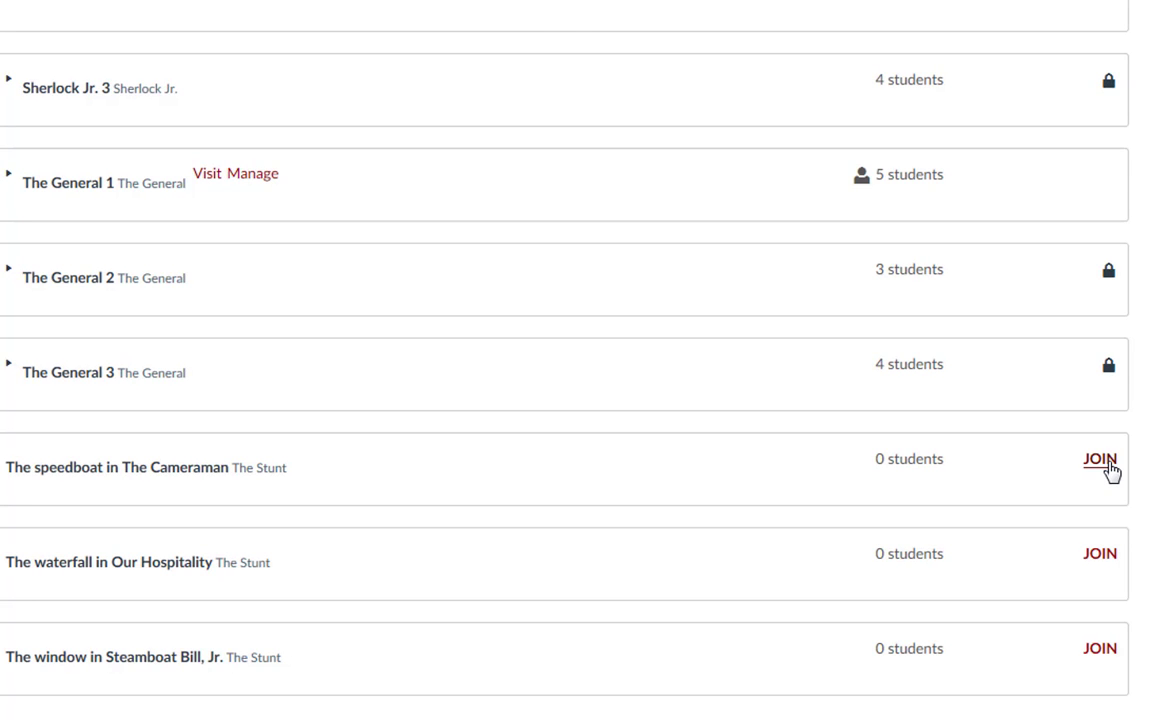
pyautogui.click(1100, 461)
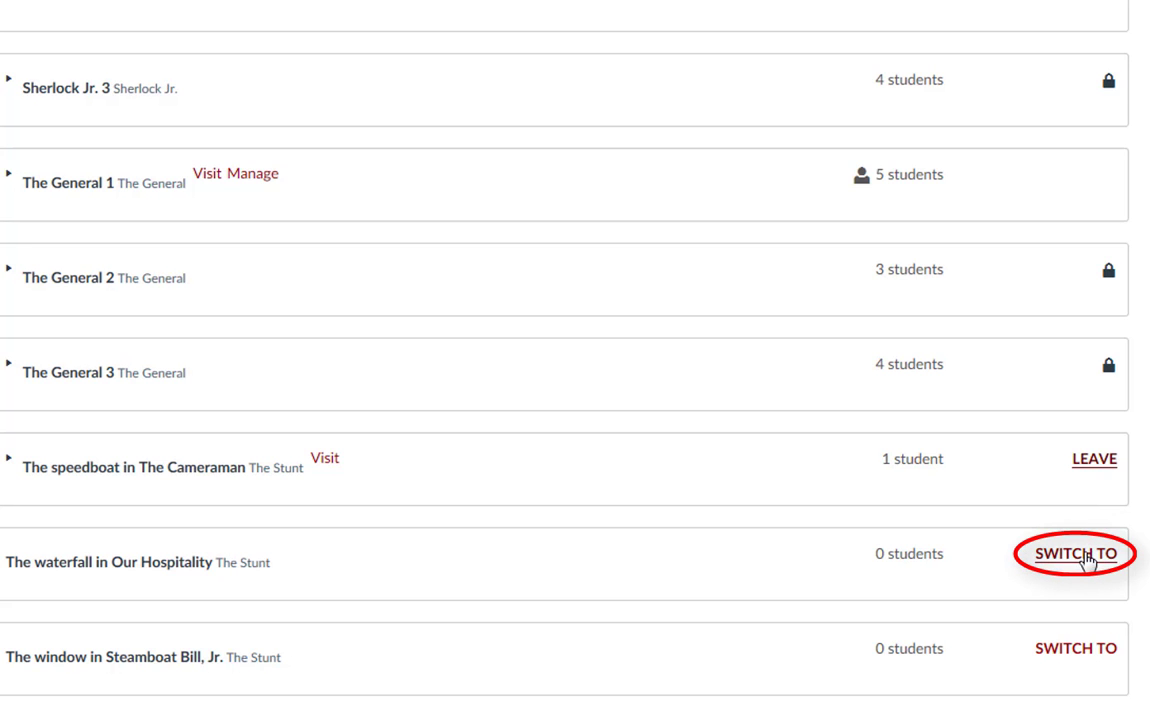
pyautogui.click(1087, 561)
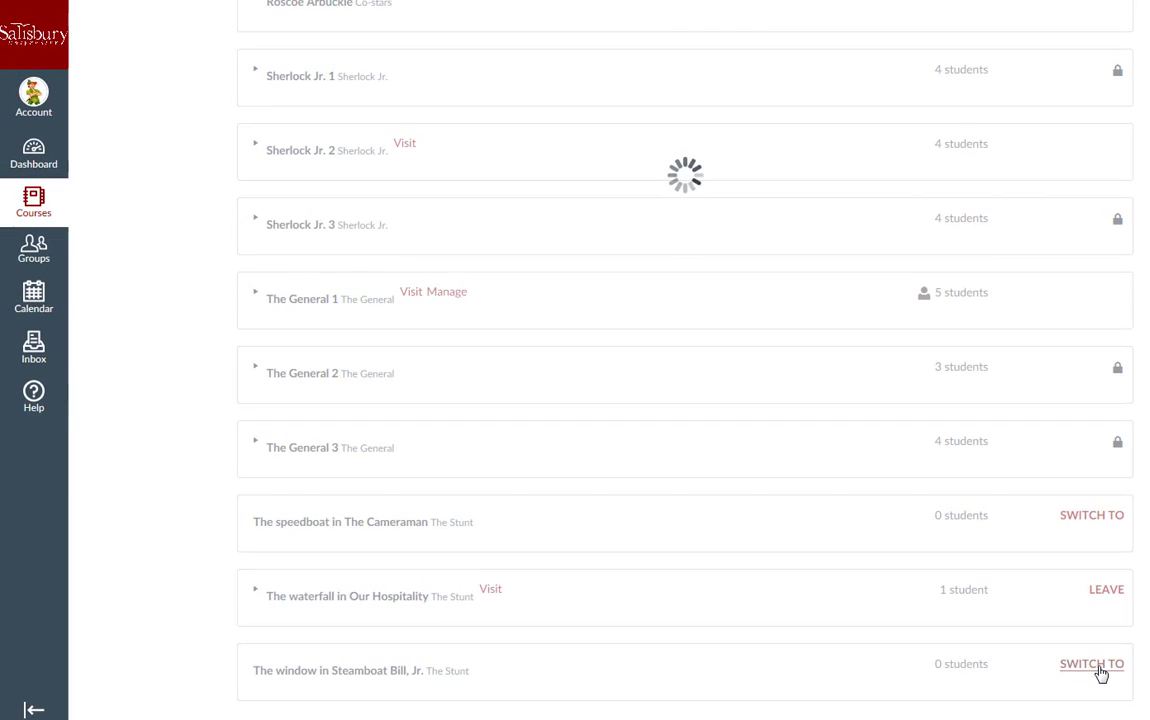
pyautogui.click(1098, 668)
pyautogui.click(1099, 520)
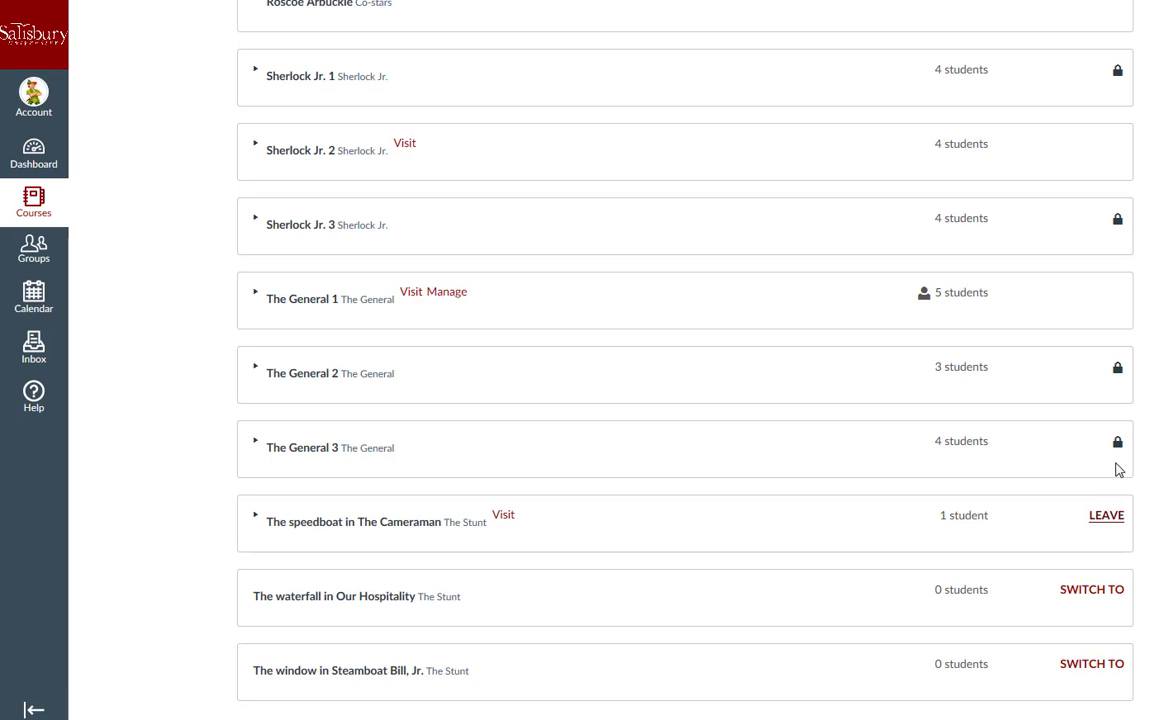
pyautogui.moveTo(1120, 442)
pyautogui.moveTo(1120, 222)
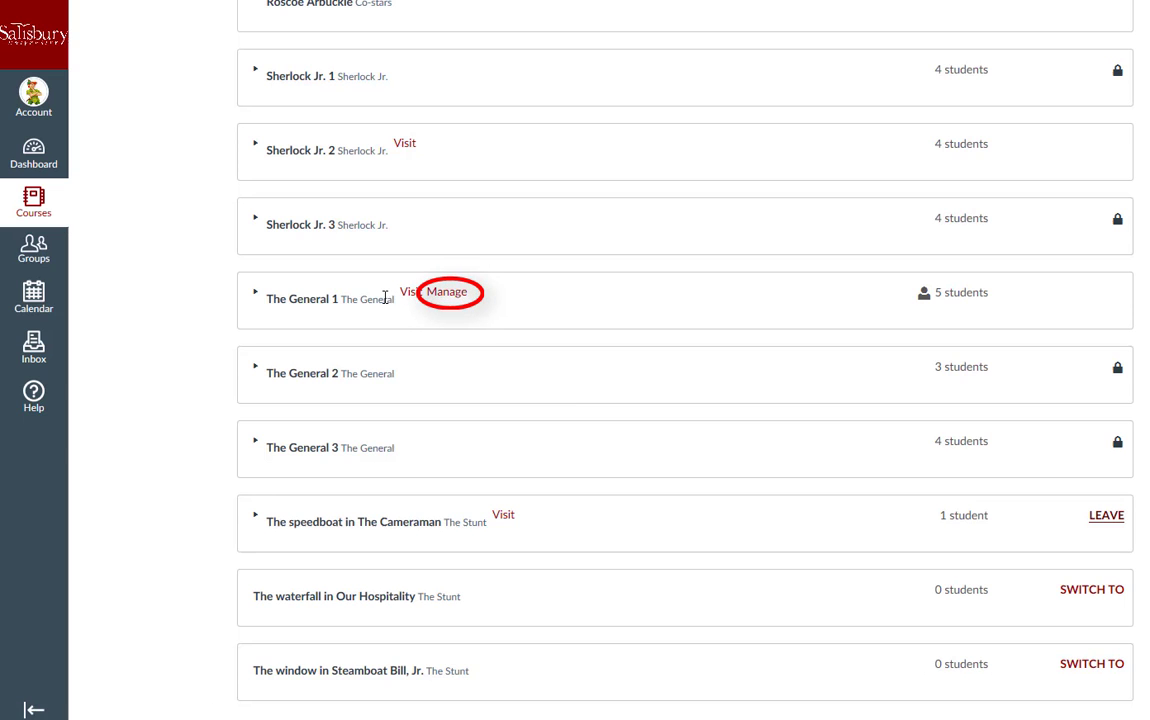
# Rename The General 1 to 'The General - Team green' and add two more students for 7 members.
pyautogui.click(452, 298)
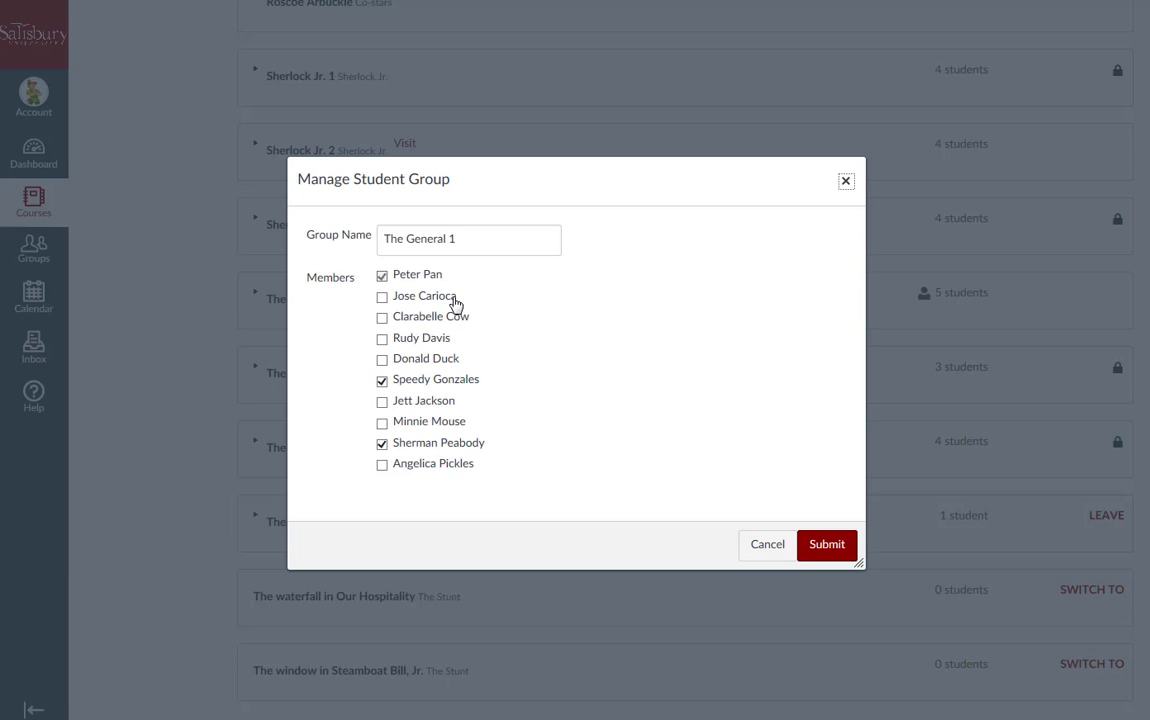
pyautogui.click(468, 241)
pyautogui.moveTo(468, 241); pyautogui.dragTo(304, 218)
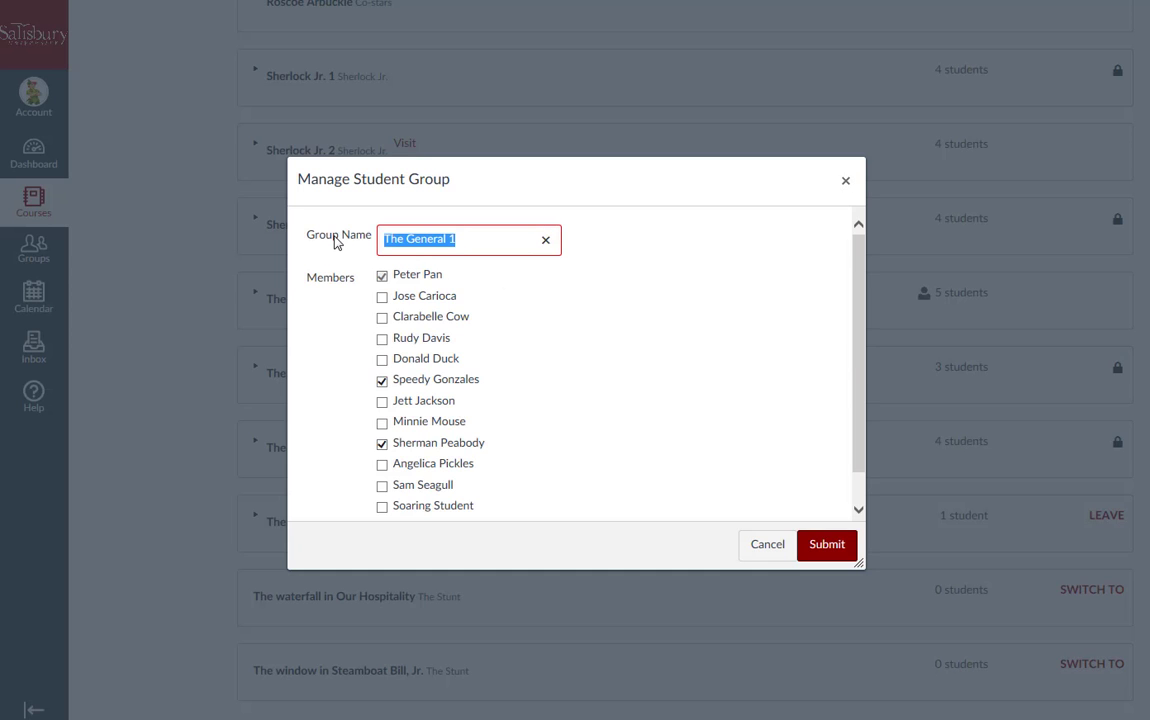
pyautogui.click(381, 359)
pyautogui.click(381, 338)
pyautogui.click(480, 241)
pyautogui.press('BackSpace')
pyautogui.write('- Team green')
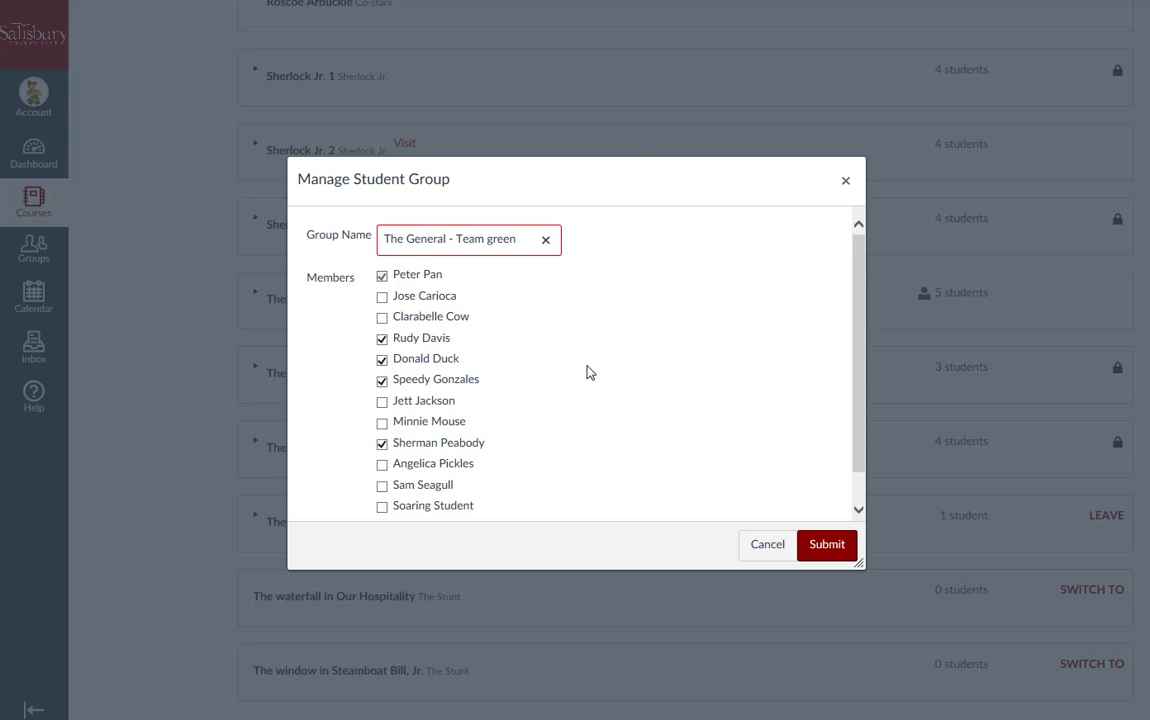
pyautogui.click(830, 545)
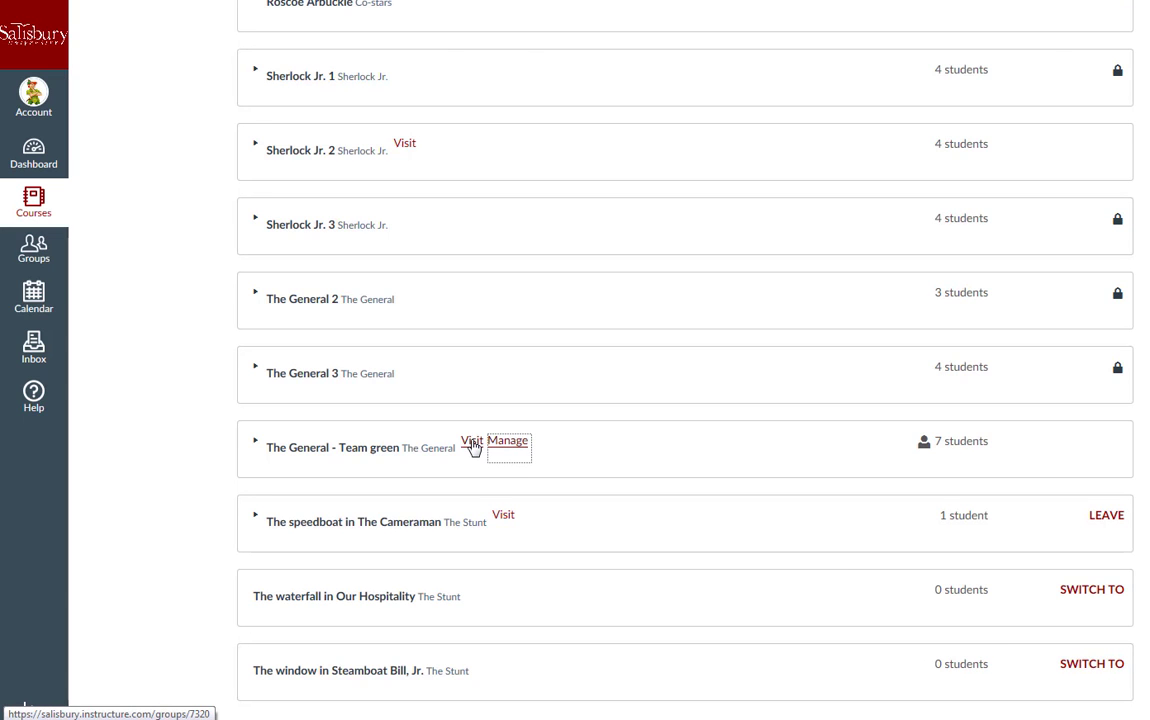
# On the Team green group's home page, change its name to 'The General - Team Green'.
pyautogui.click(472, 443)
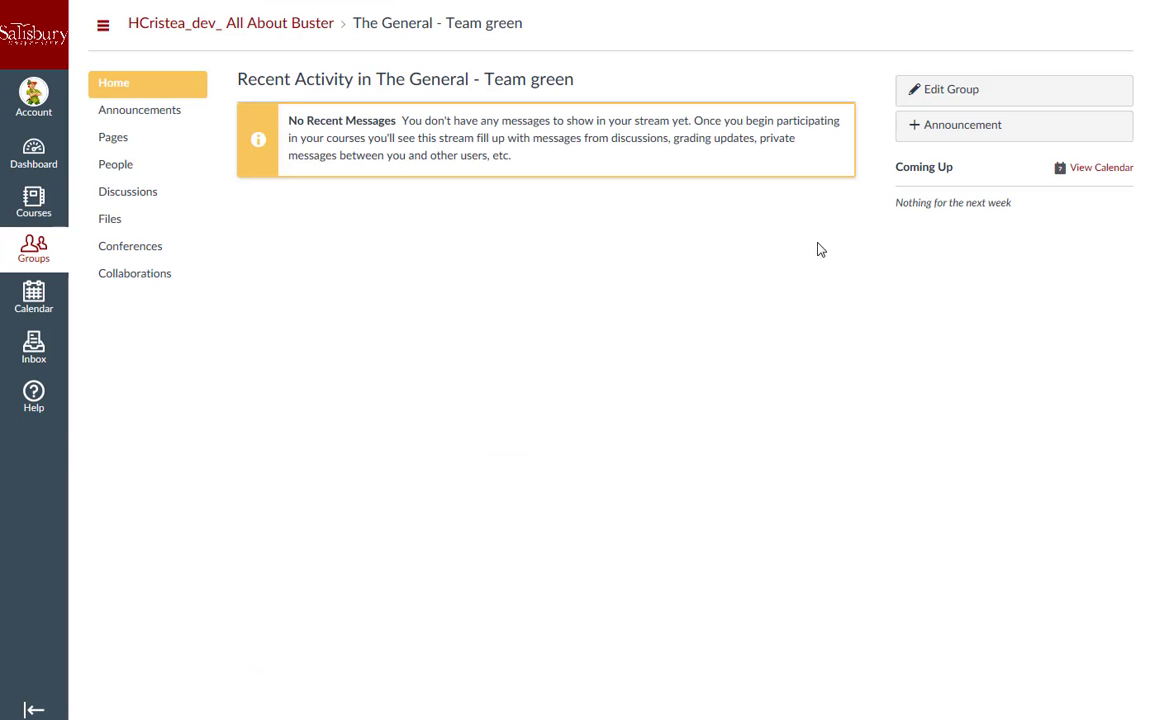
pyautogui.click(969, 97)
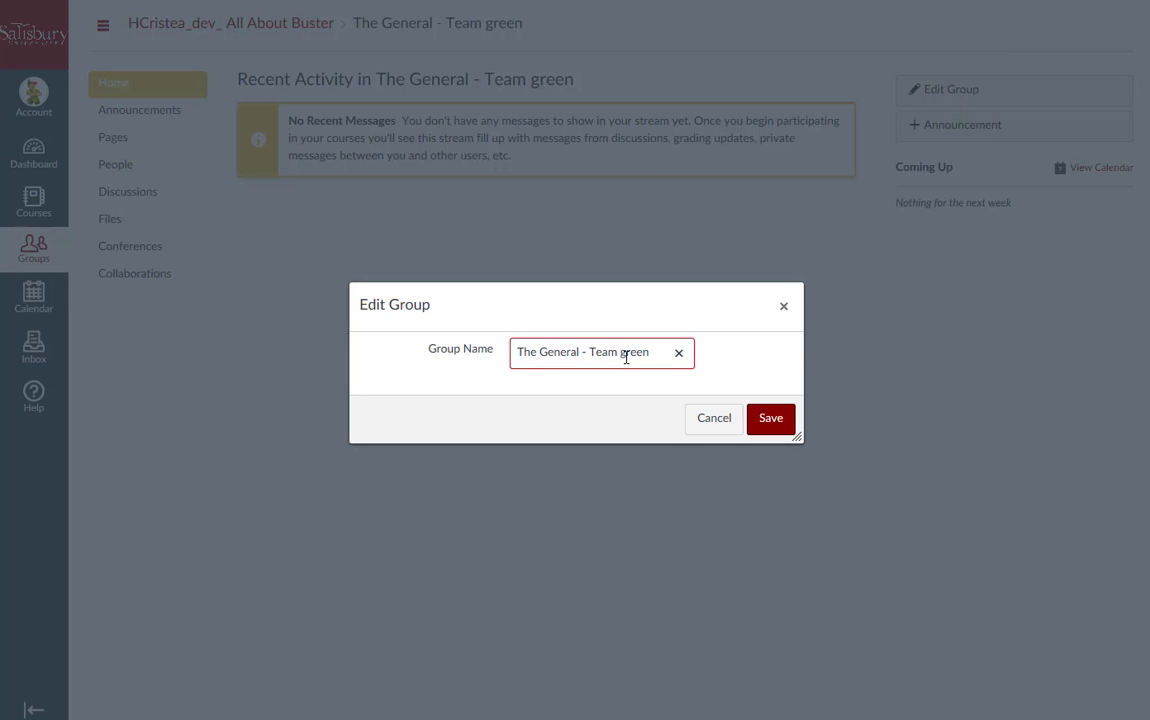
pyautogui.click(626, 357)
pyautogui.press('BackSpace')
pyautogui.write('G')
pyautogui.click(778, 419)
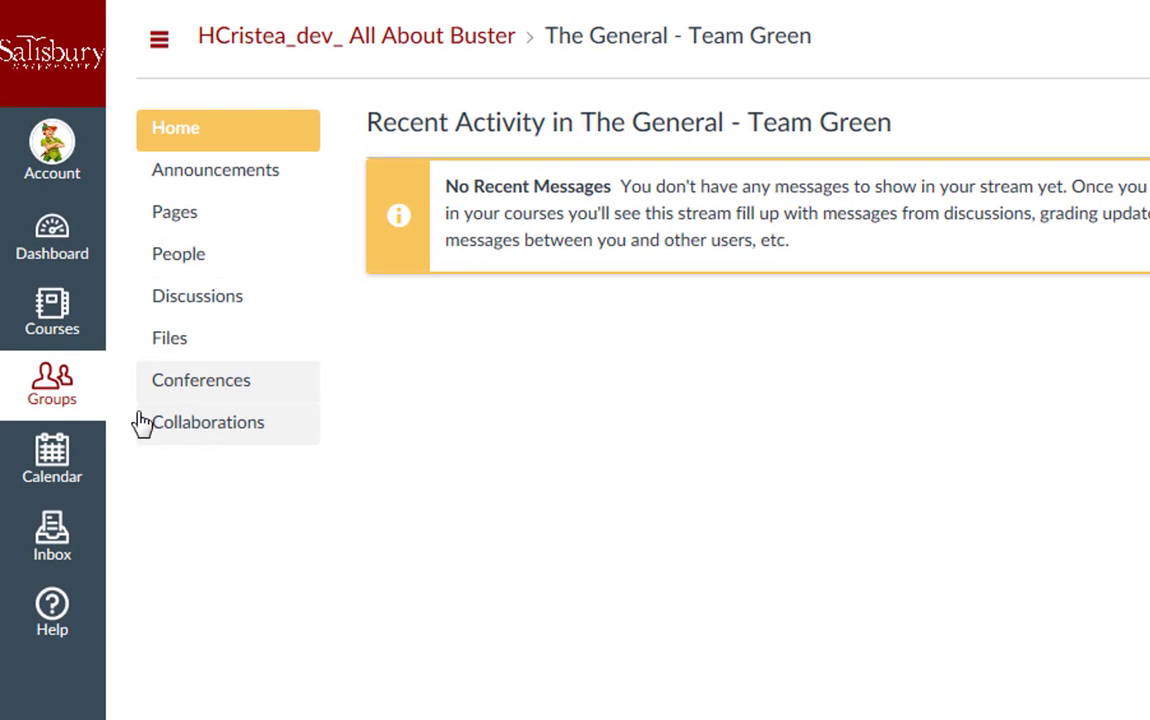
# Browse All Groups in the global Groups menu and open The speedboat in The Cameraman group.
pyautogui.click(52, 390)
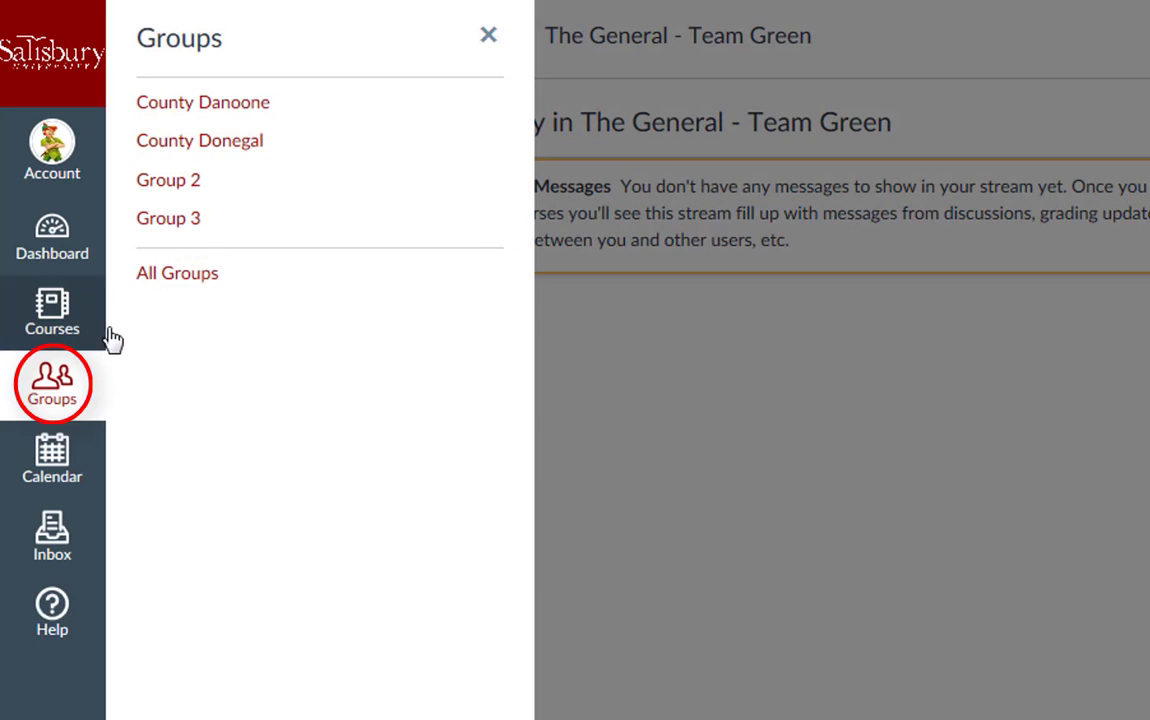
pyautogui.click(206, 283)
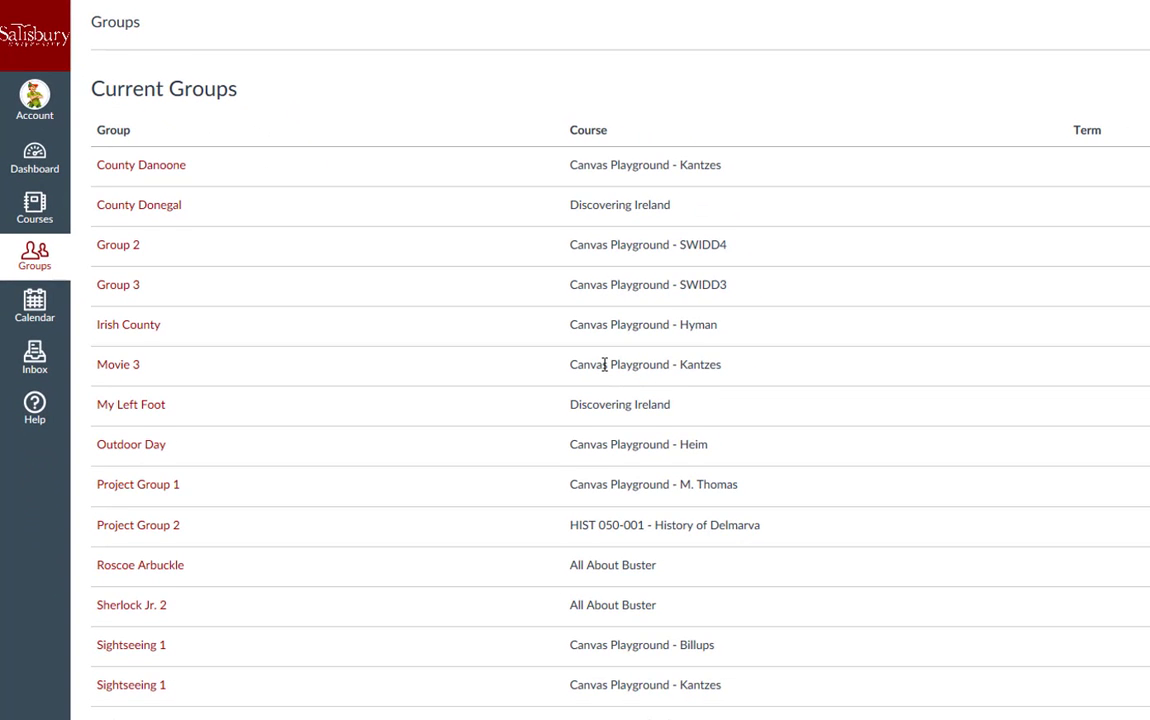
pyautogui.scroll(-3, 604, 364)
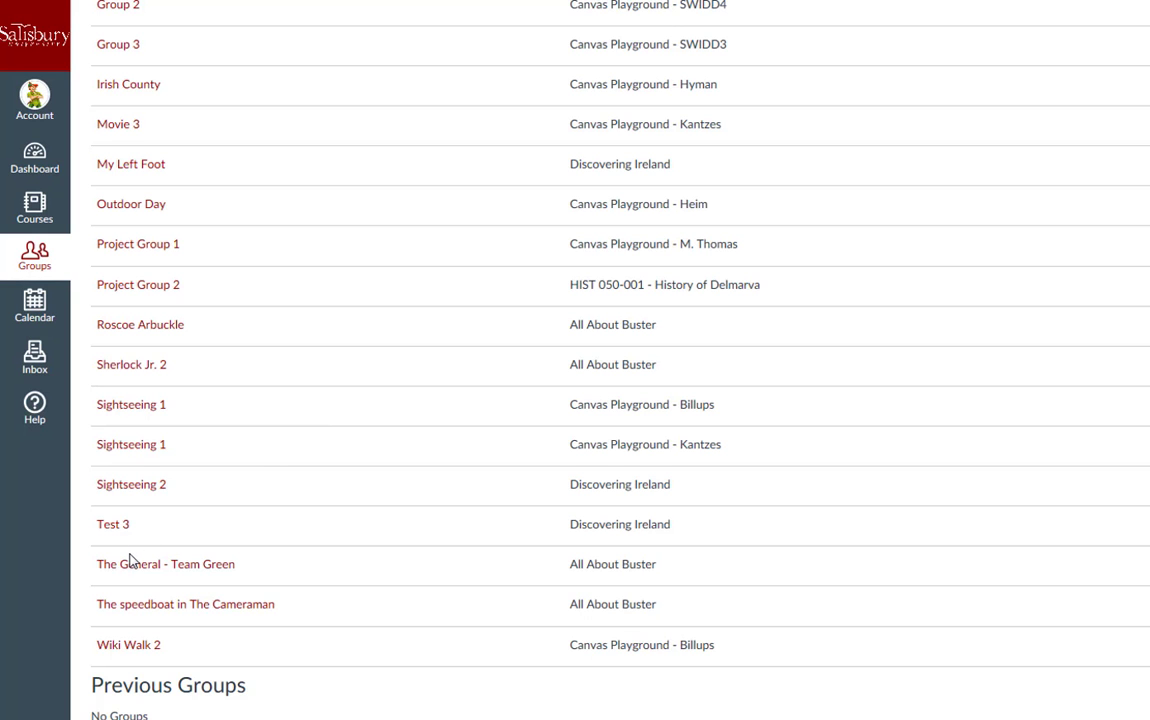
pyautogui.click(156, 606)
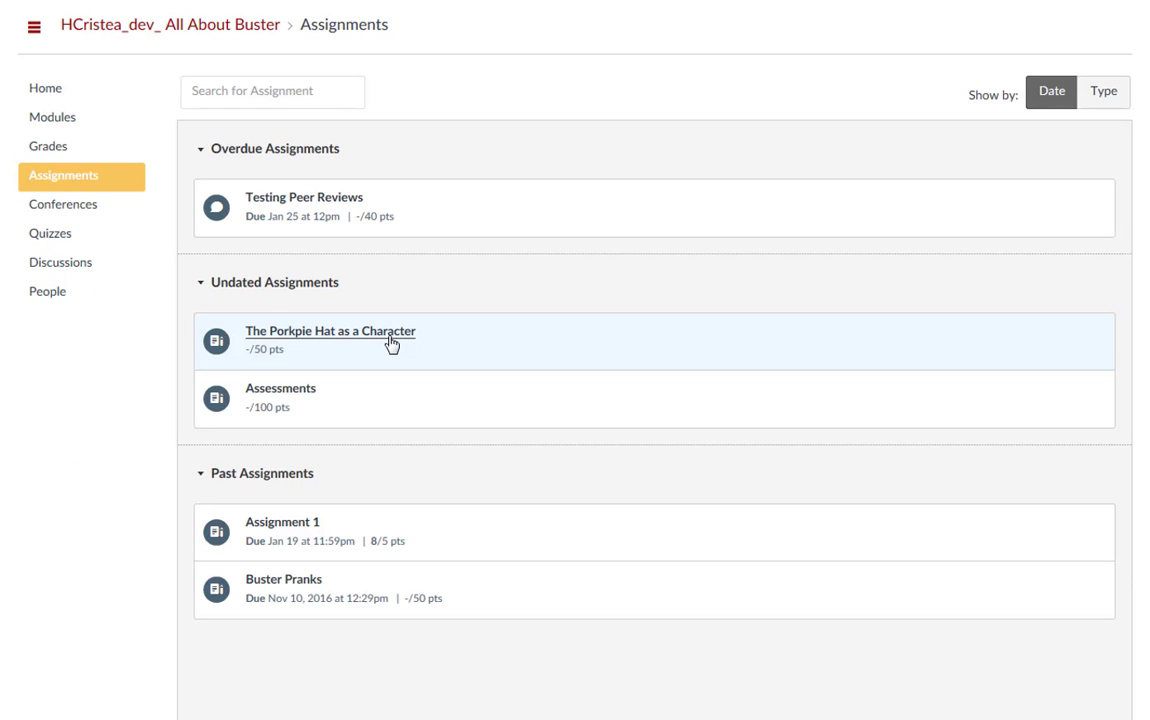
# Open The Porkpie Hat as a Character and begin its Co-stars group file-upload submission.
pyautogui.click(391, 340)
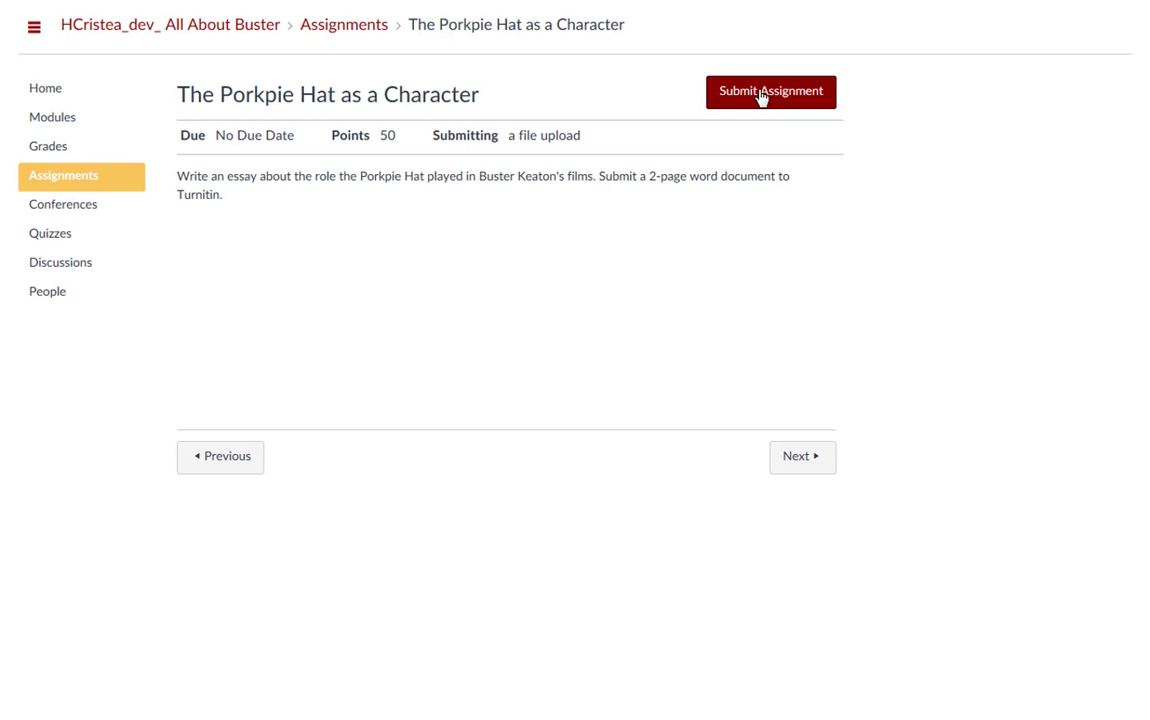
pyautogui.click(771, 93)
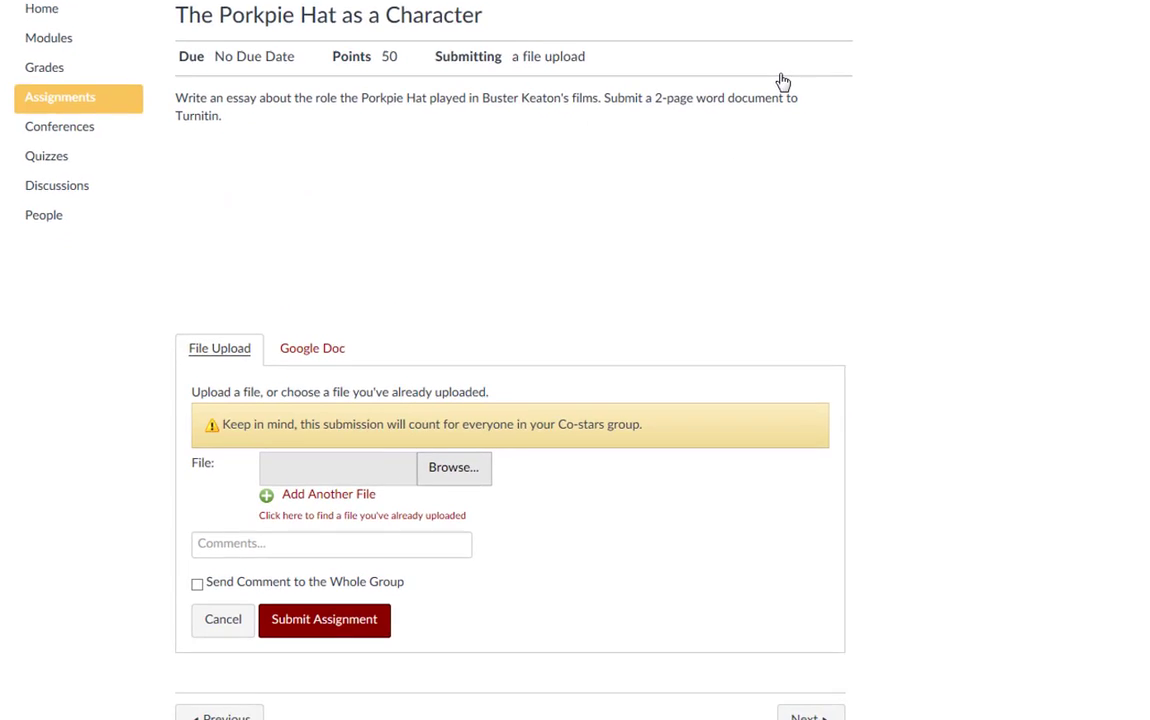